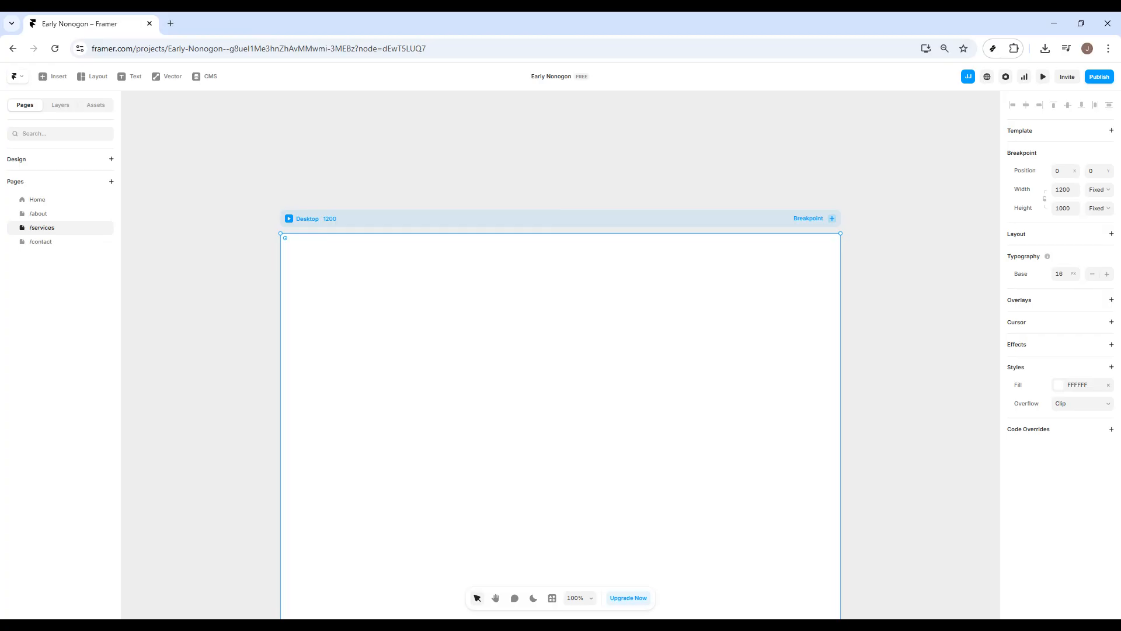
Step: Draw a full-width header frame about 1200 px wide and 73 px high along the top of the Desktop breakpoint
key(f)
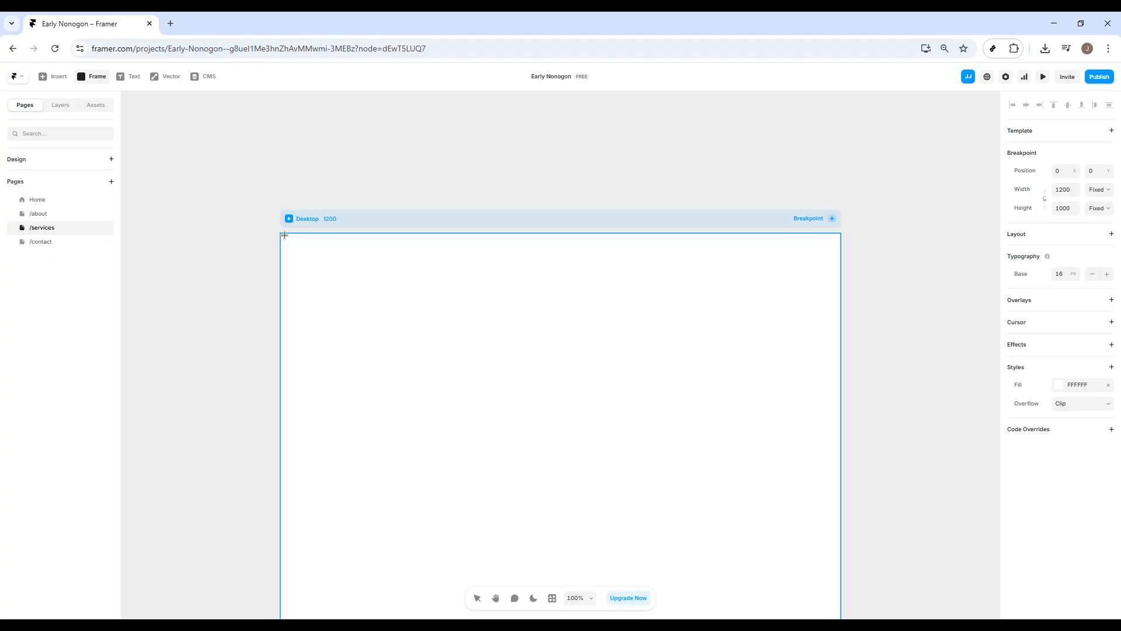
drag(281, 234, 843, 277)
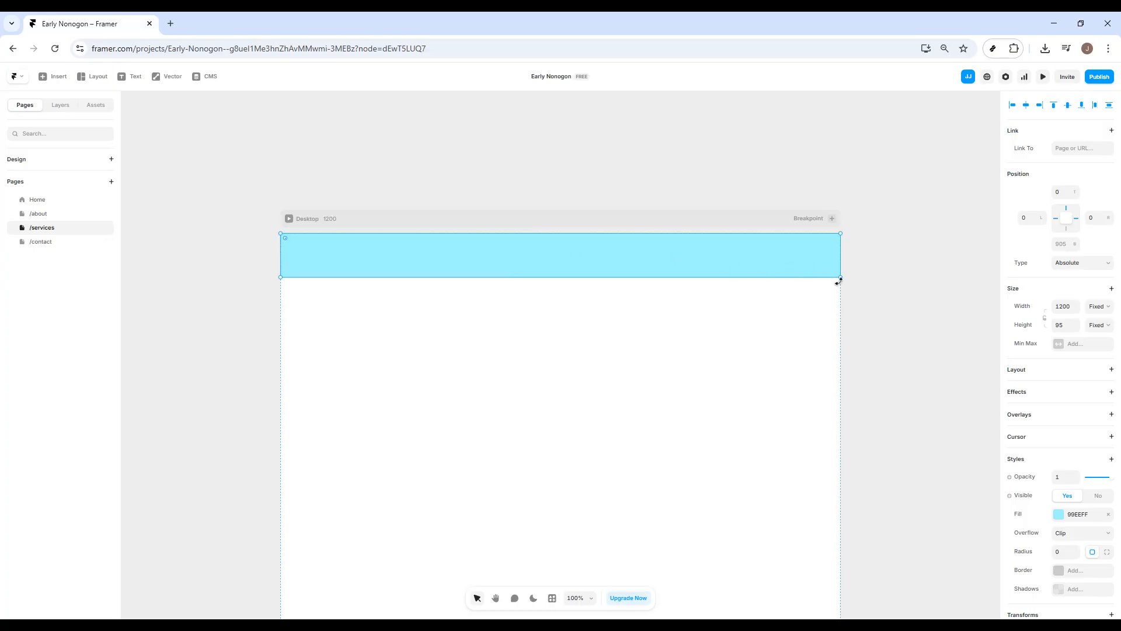
drag(840, 278, 839, 267)
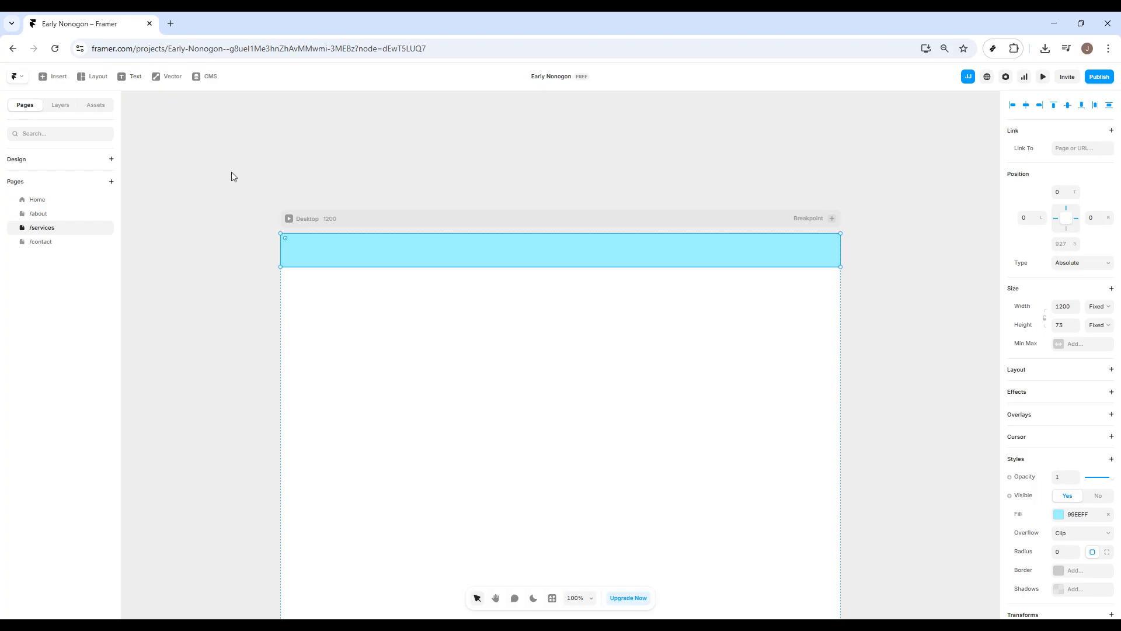
Step: Insert an image element on the page below the header frame and resize it to about 287 × 114 px
click(54, 77)
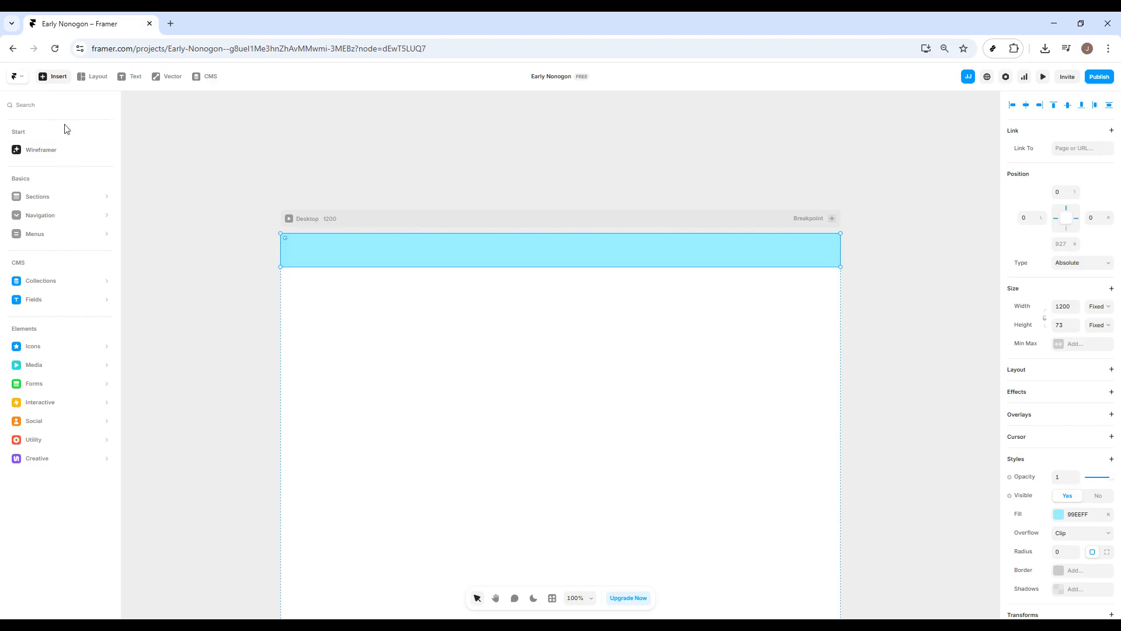
text(i)
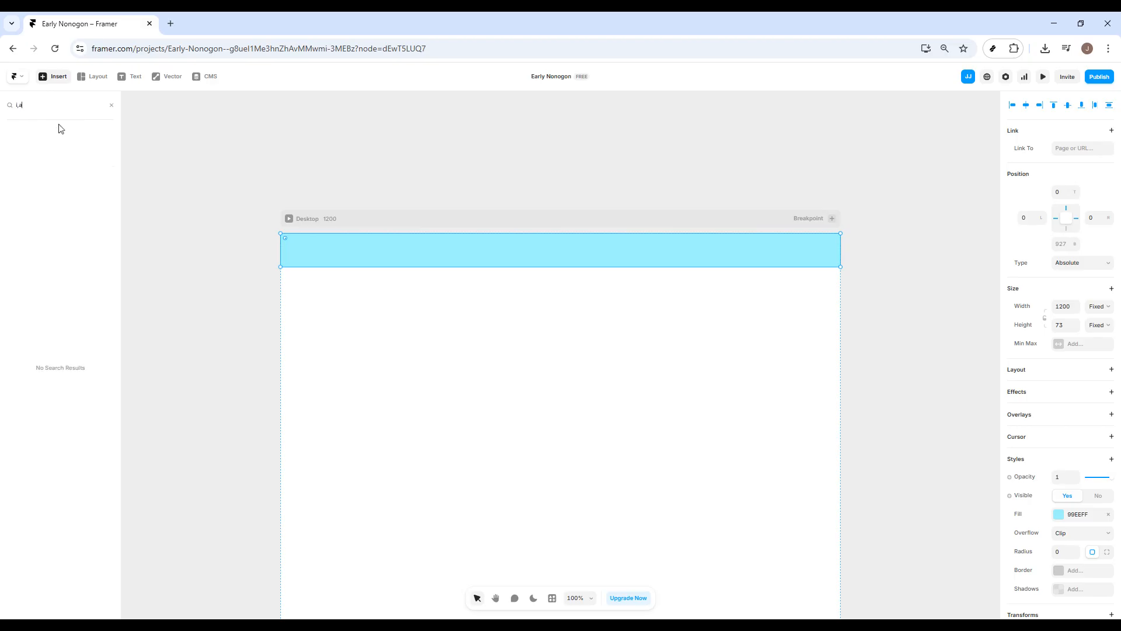
text(mage)
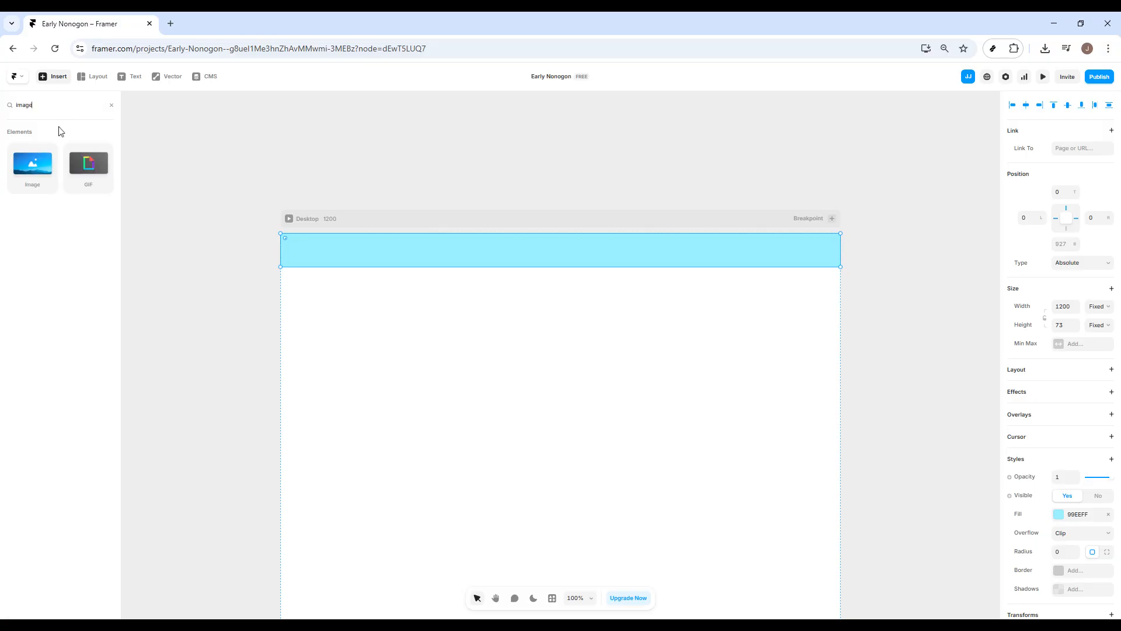
click(25, 174)
drag(616, 362, 818, 387)
scroll(818, 387, right, 10)
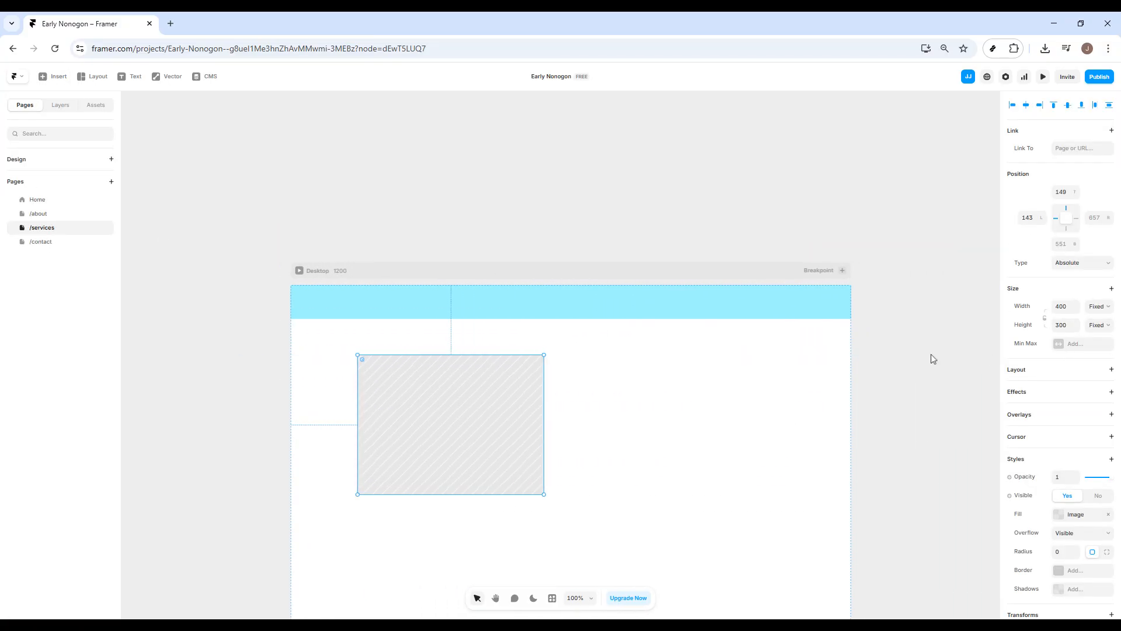
scroll(933, 358, down, 2)
drag(544, 415, 482, 342)
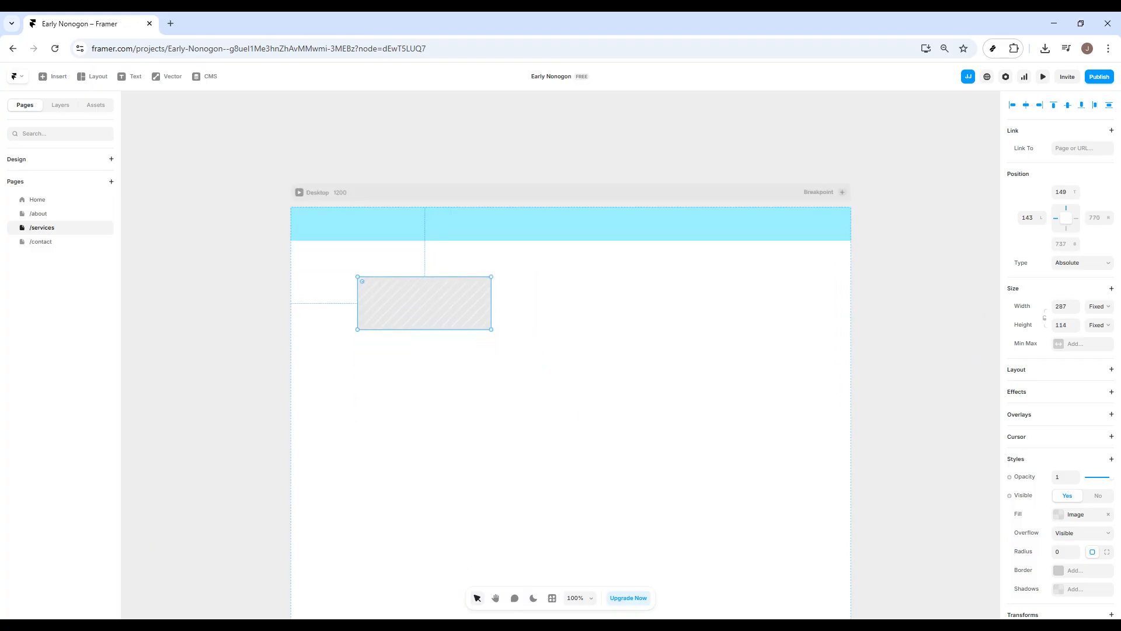
Step: Fill the image element with download.jpg and fit it into the left end of the header at about 86 × 65 px
double_click(483, 285)
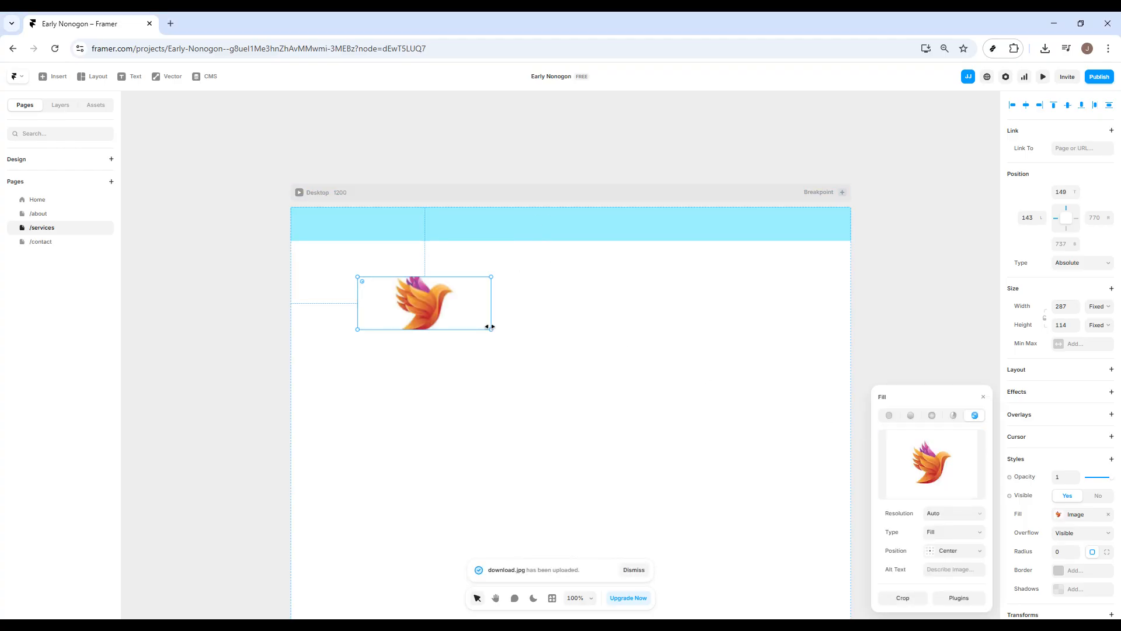
drag(491, 329, 397, 307)
drag(390, 299, 327, 235)
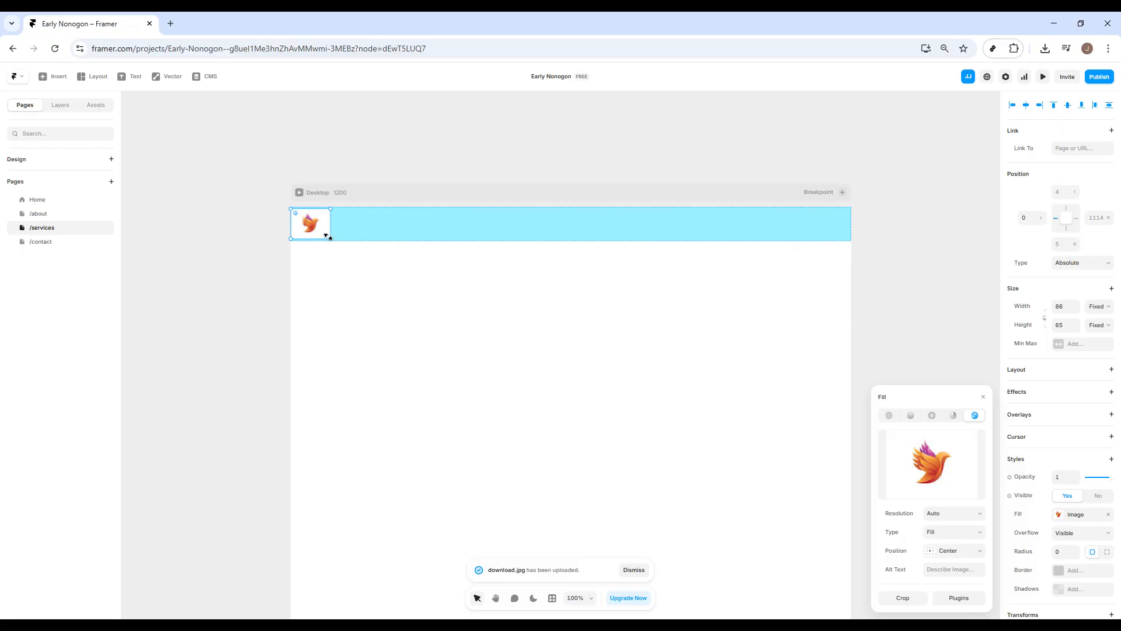
Step: Add a "Home" text to the header and center it vertically, a little right of the header's middle
click(131, 76)
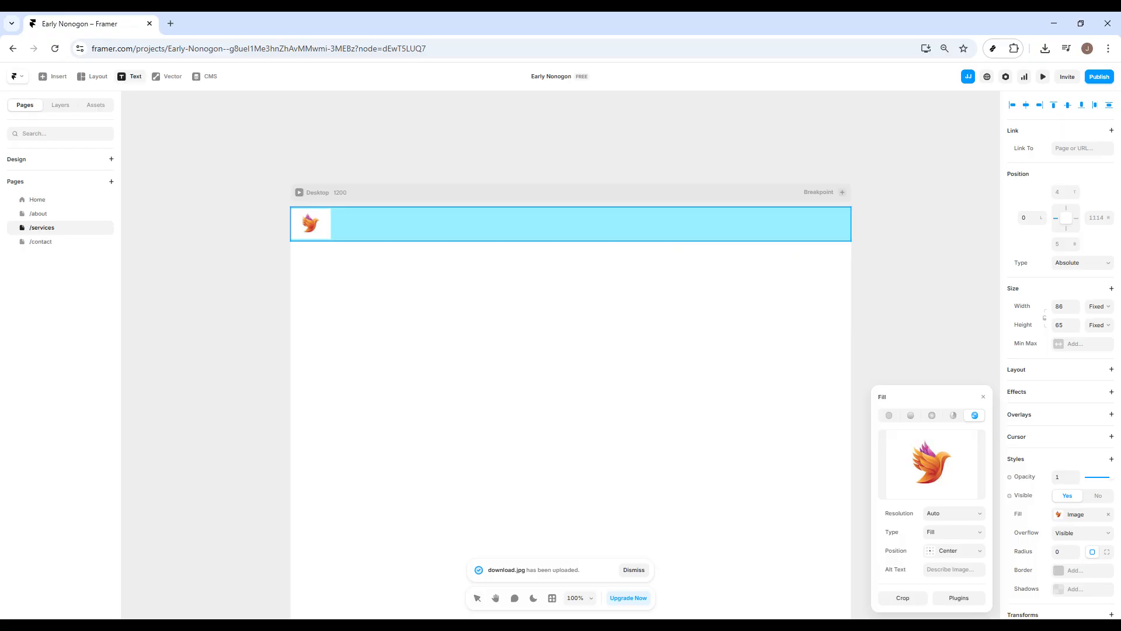
click(618, 232)
text(Home)
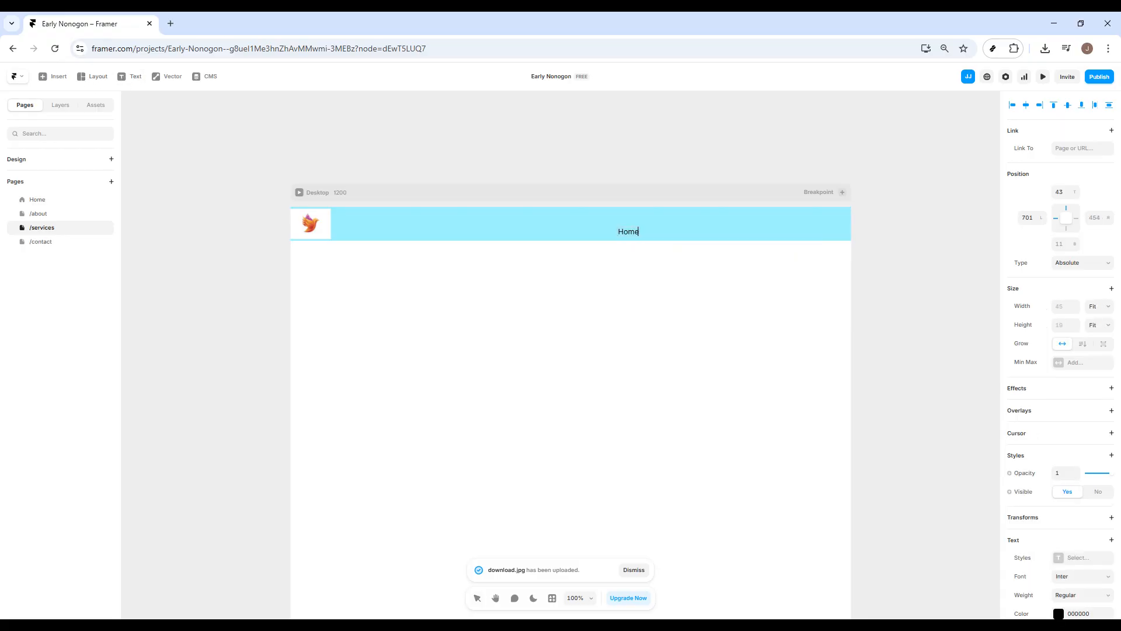
click(642, 264)
drag(630, 232, 598, 225)
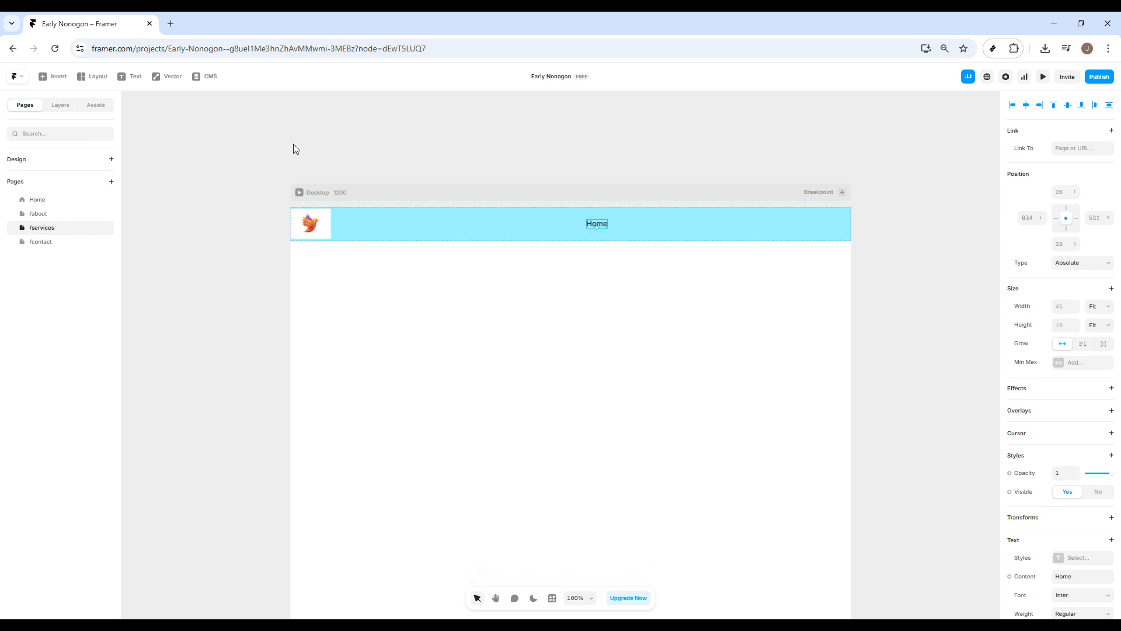
Step: Add an "About" text to the header next to the Home text
click(131, 76)
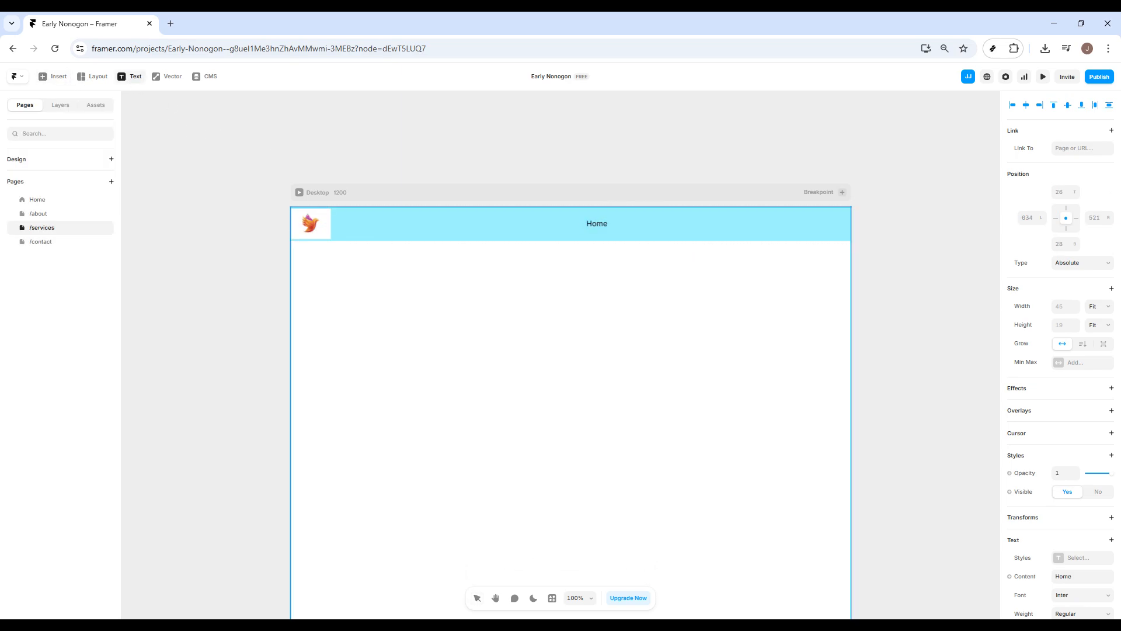
click(598, 223)
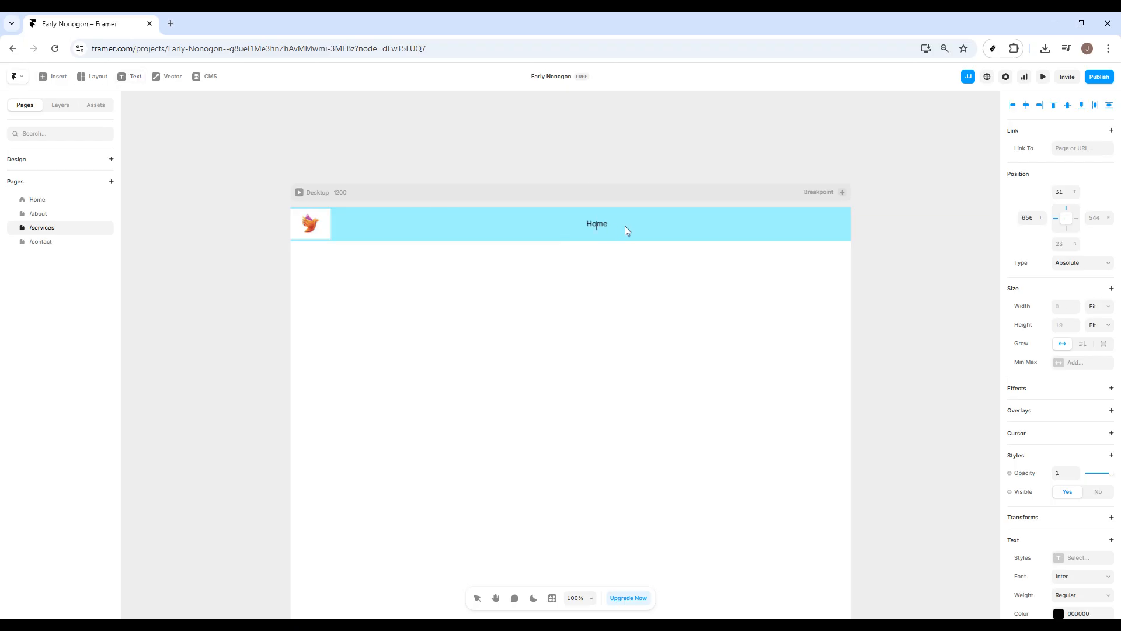
text(About)
key(Escape)
Step: Place a copy of the About text further right in the header and change its text to "Services"
drag(615, 230, 686, 228)
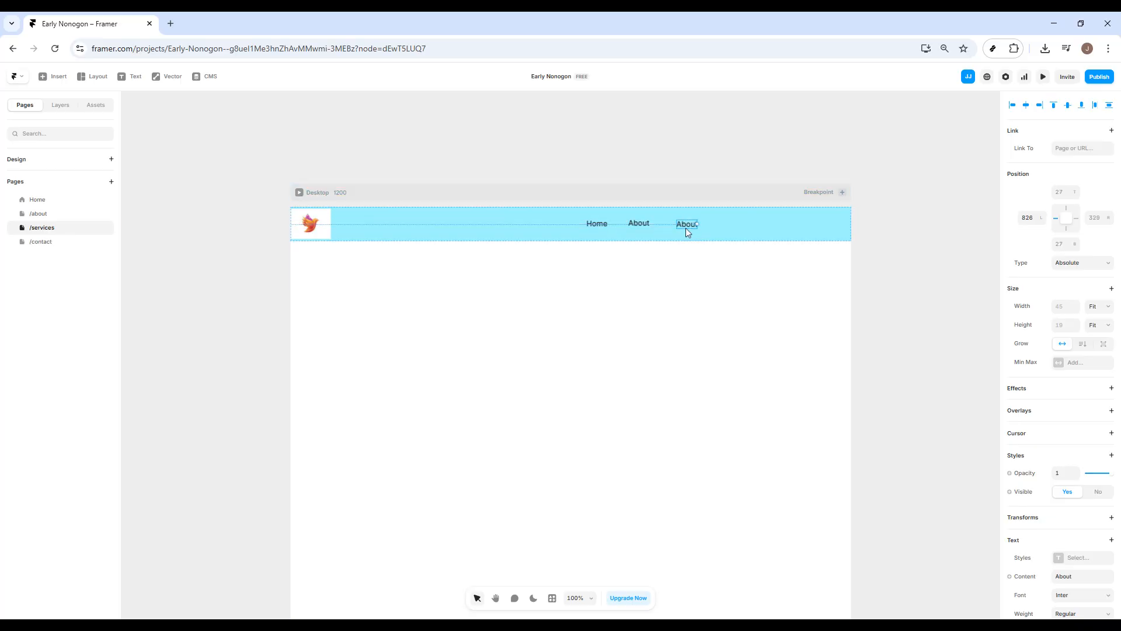
double_click(687, 228)
text(Services)
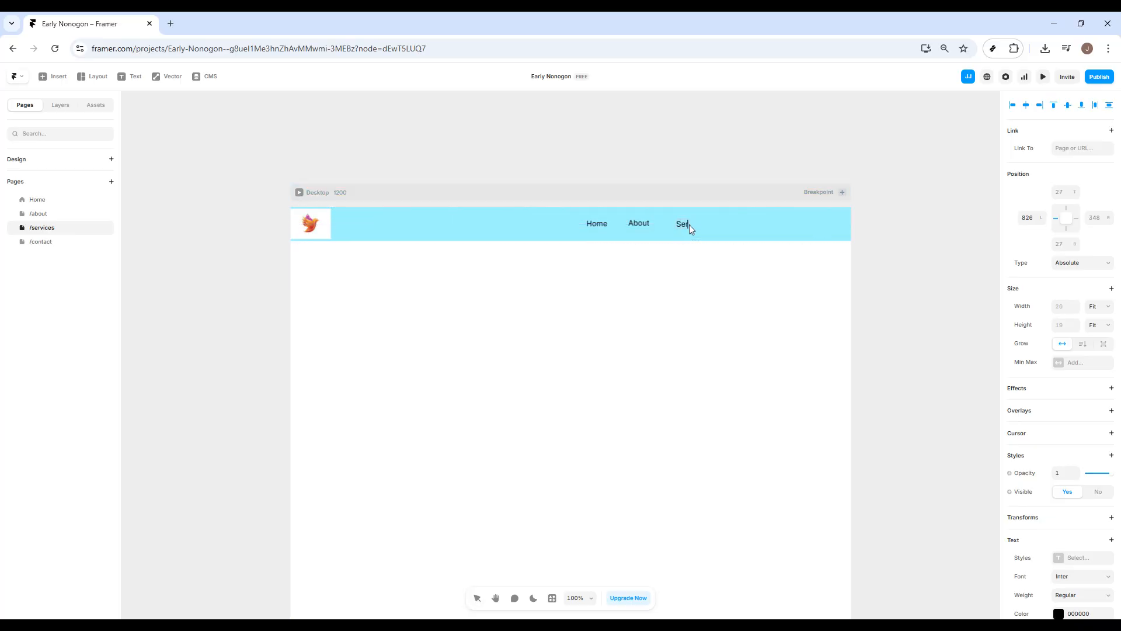
key(Escape)
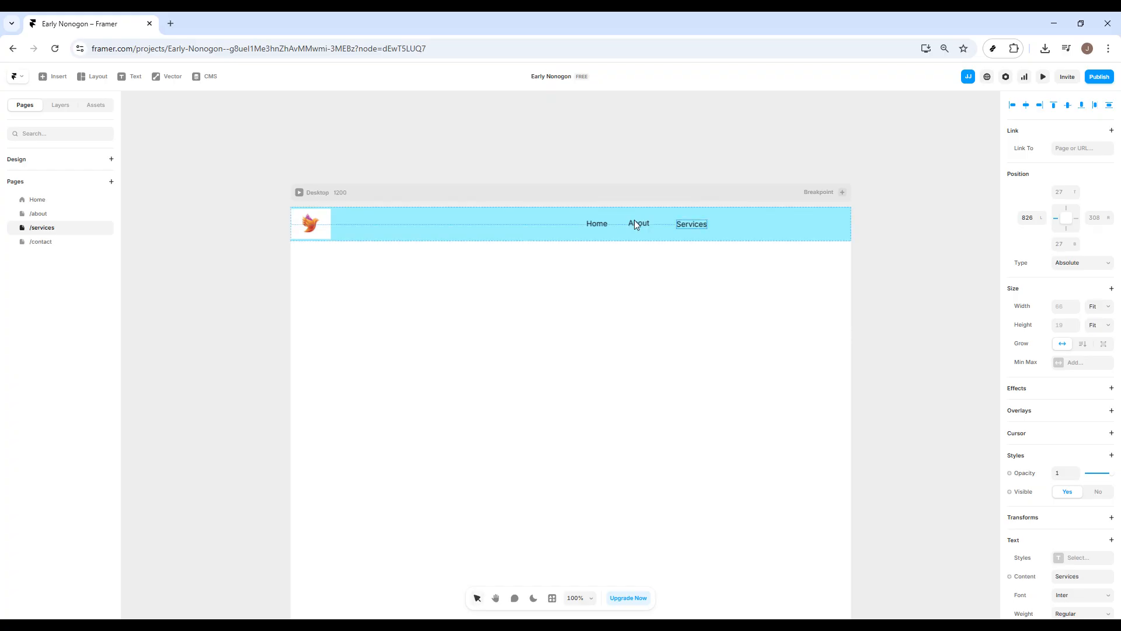
Step: Reposition the Services and About texts to space them out along the header
click(641, 226)
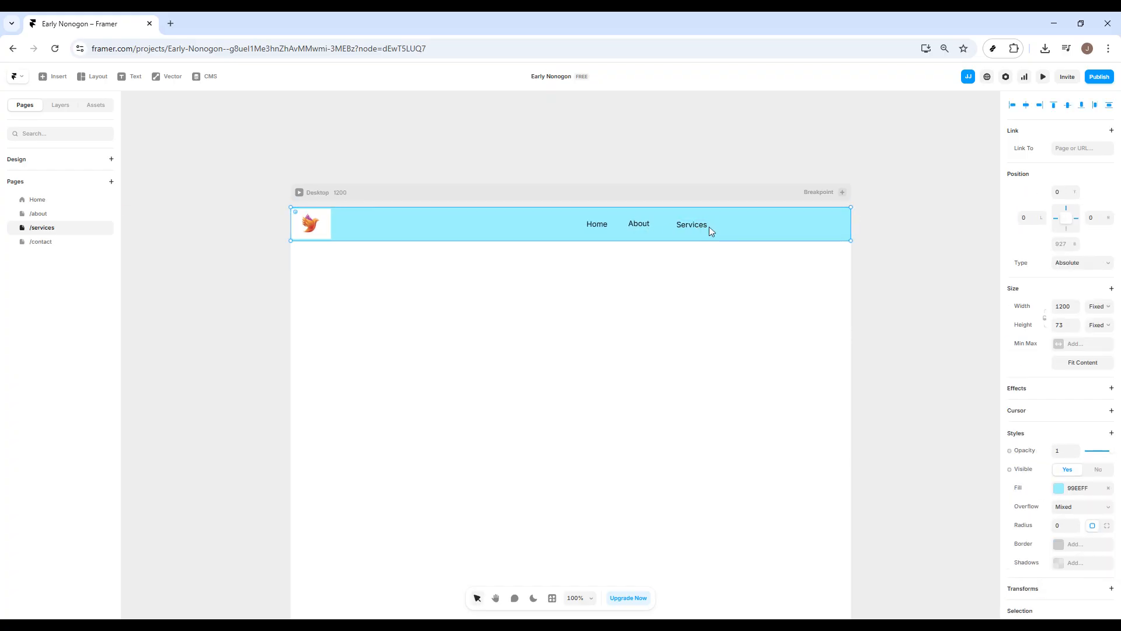
drag(703, 226, 714, 225)
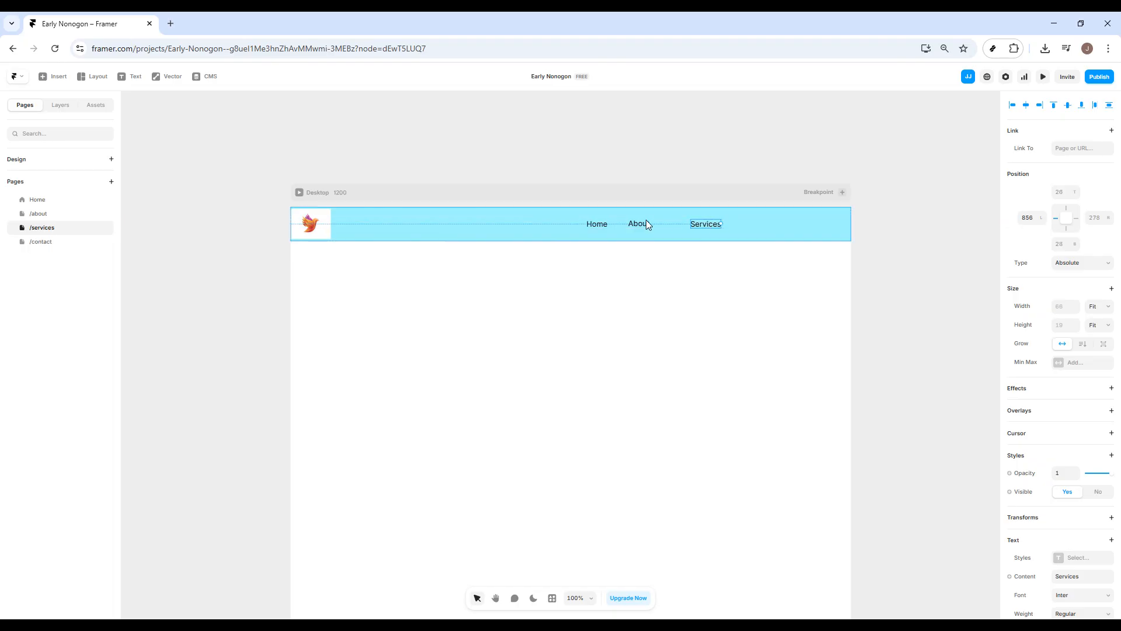
click(642, 223)
Step: Place a copy of the Services text to its right in the header and change its text to "Contact"
drag(643, 226, 760, 225)
key(ctrl+d)
double_click(758, 225)
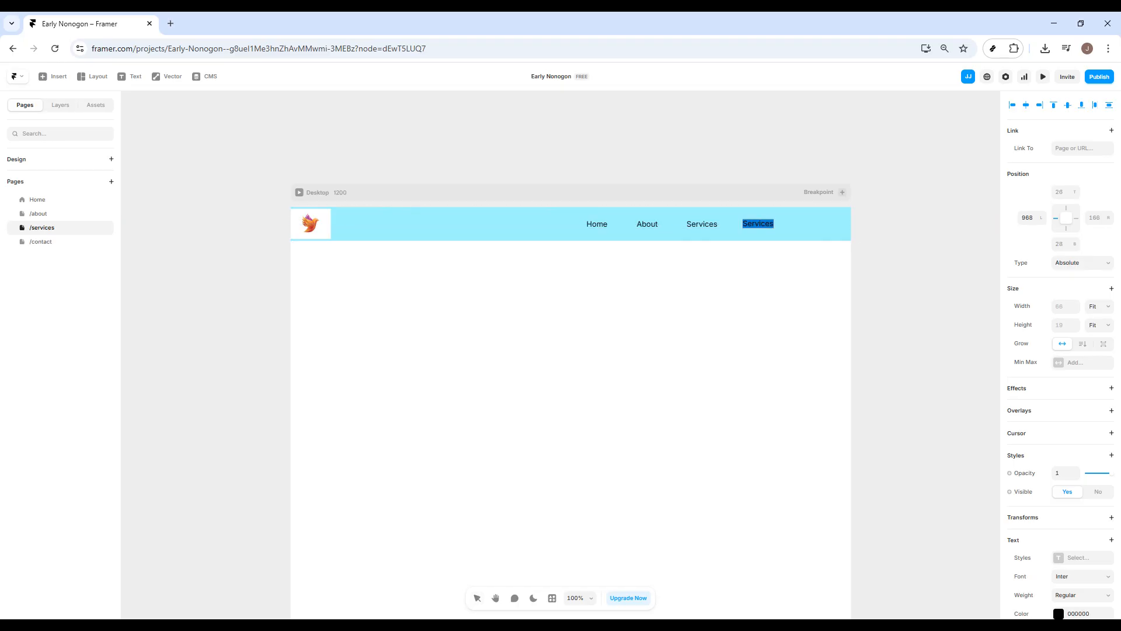
text(Contact)
Step: Enlarge the bird logo image so it covers the full height of the header
click(289, 209)
drag(290, 209, 289, 204)
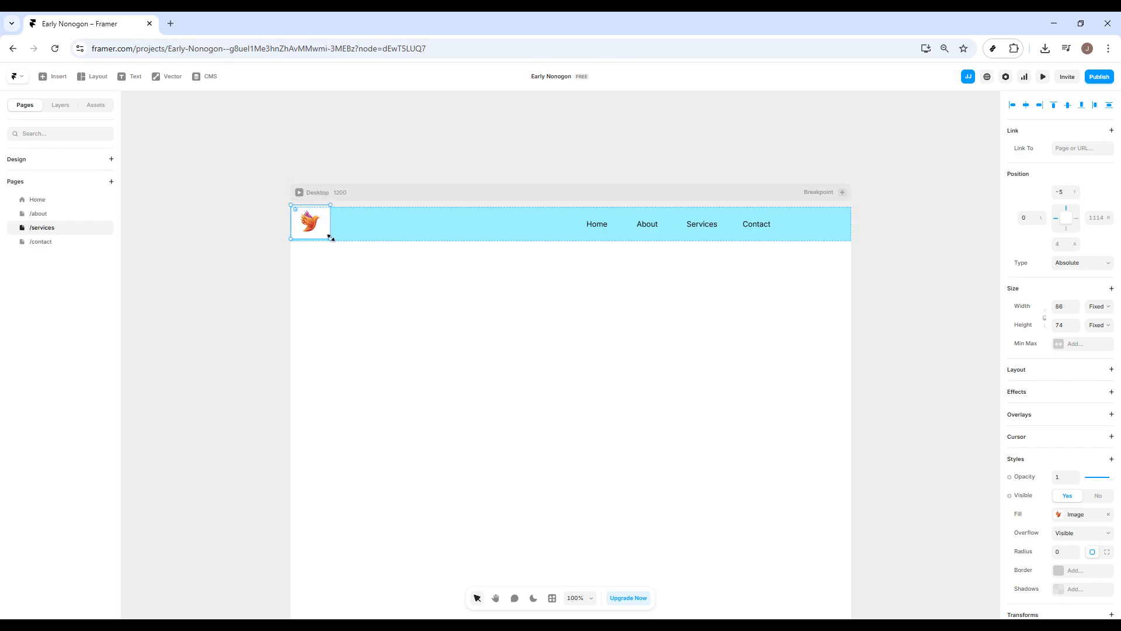
drag(330, 236, 334, 241)
click(336, 262)
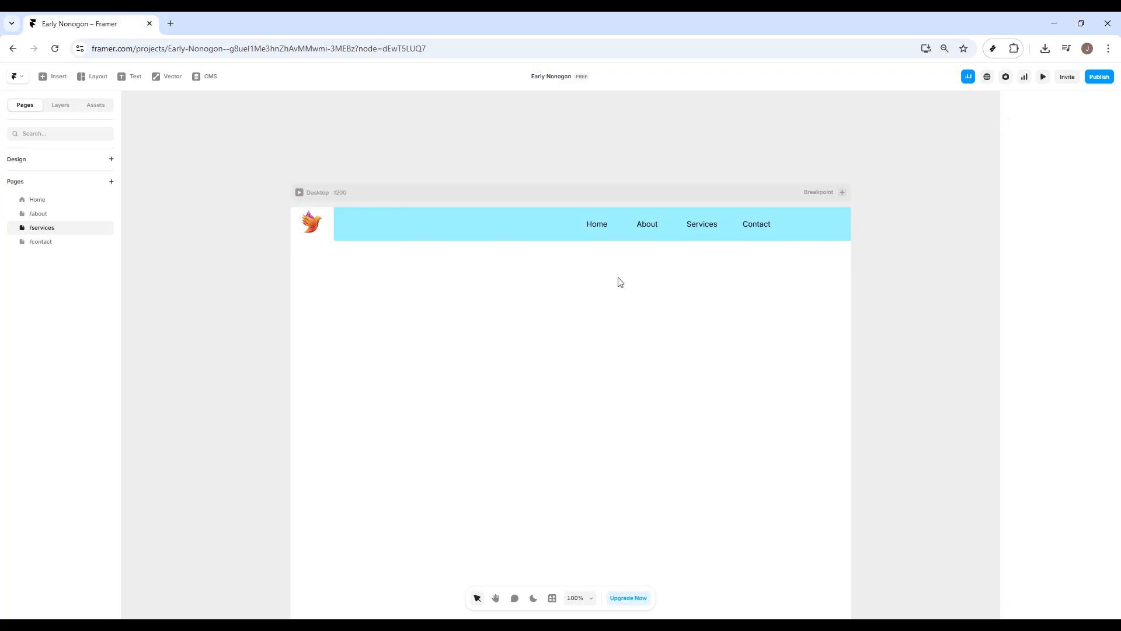
Step: Move the Contact, Services, About and Home texts toward the right end of the header, keeping them spaced apart
click(766, 224)
drag(766, 225, 818, 222)
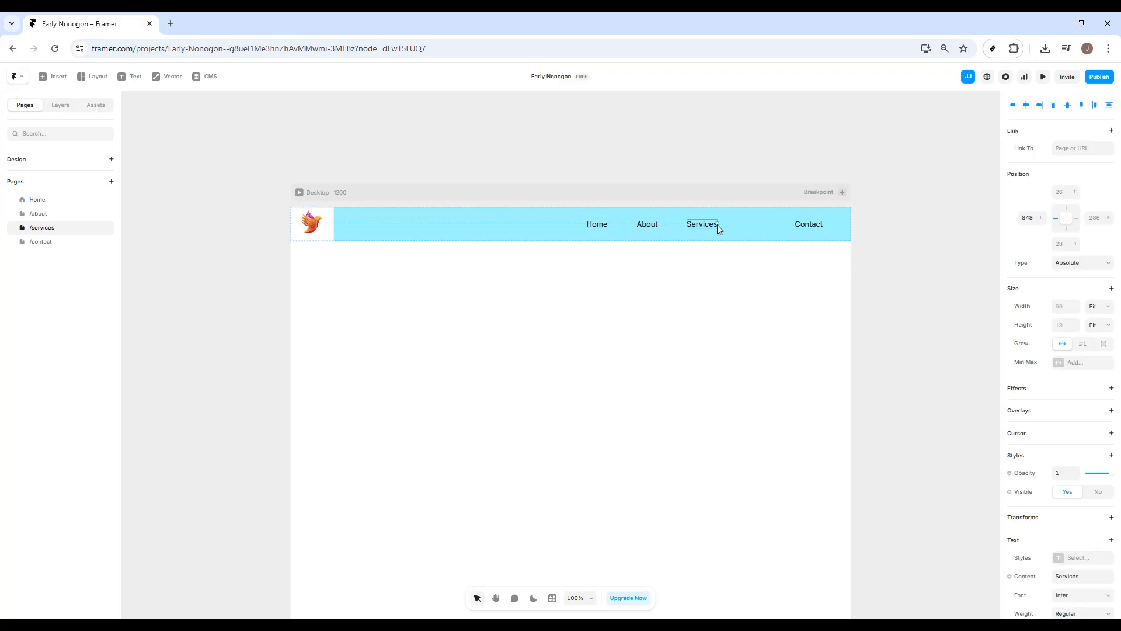
drag(718, 225, 753, 225)
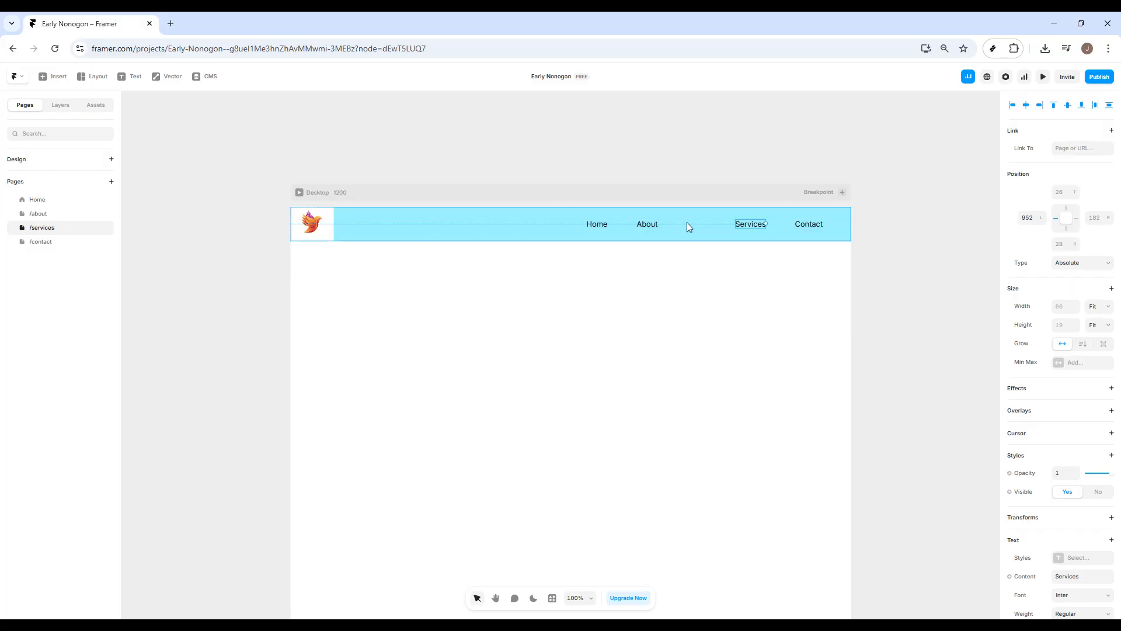
drag(658, 226, 703, 224)
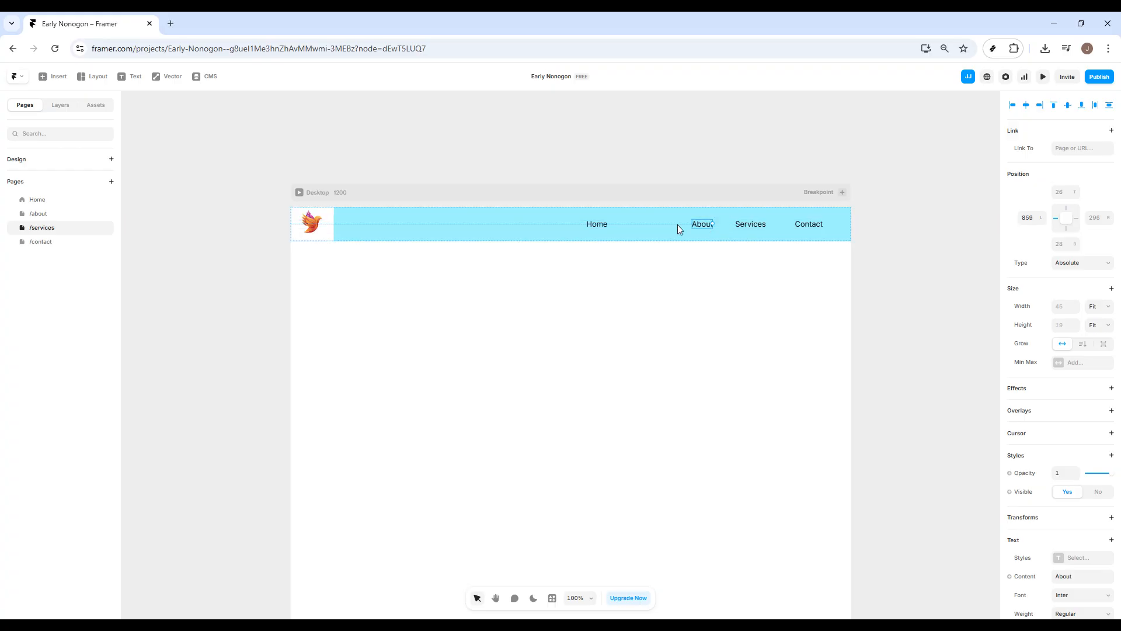
drag(600, 223, 657, 224)
Step: Link the Home text to the Home page
click(1082, 148)
key(ctrl+v)
key(ctrl+a)
text(H)
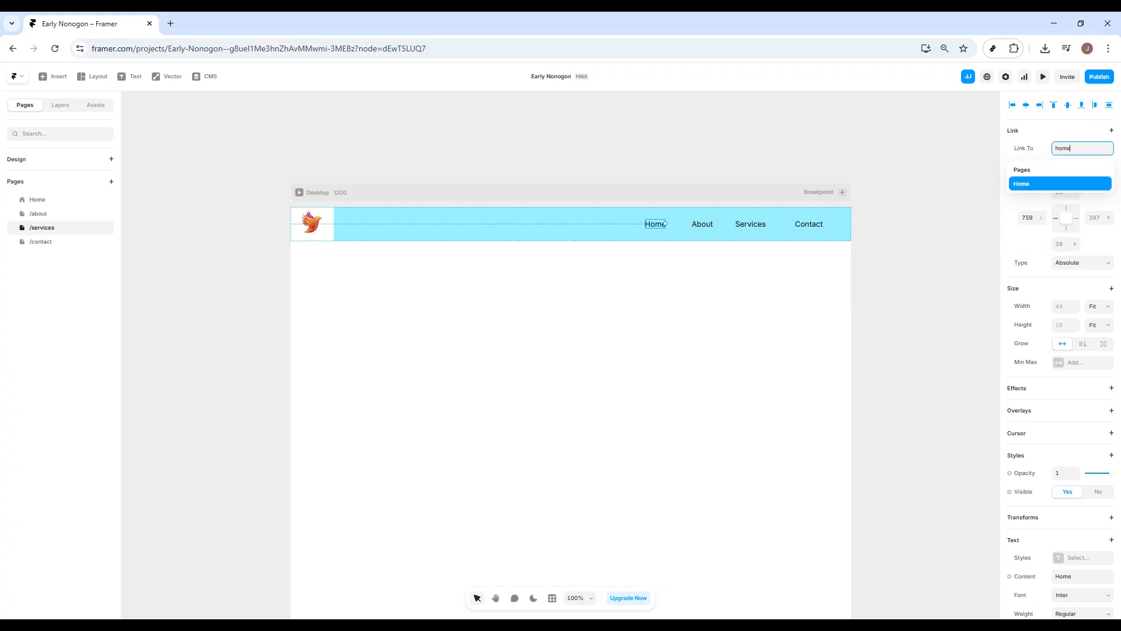
click(1051, 184)
Step: Link the About text to the /about page
click(709, 225)
click(1083, 148)
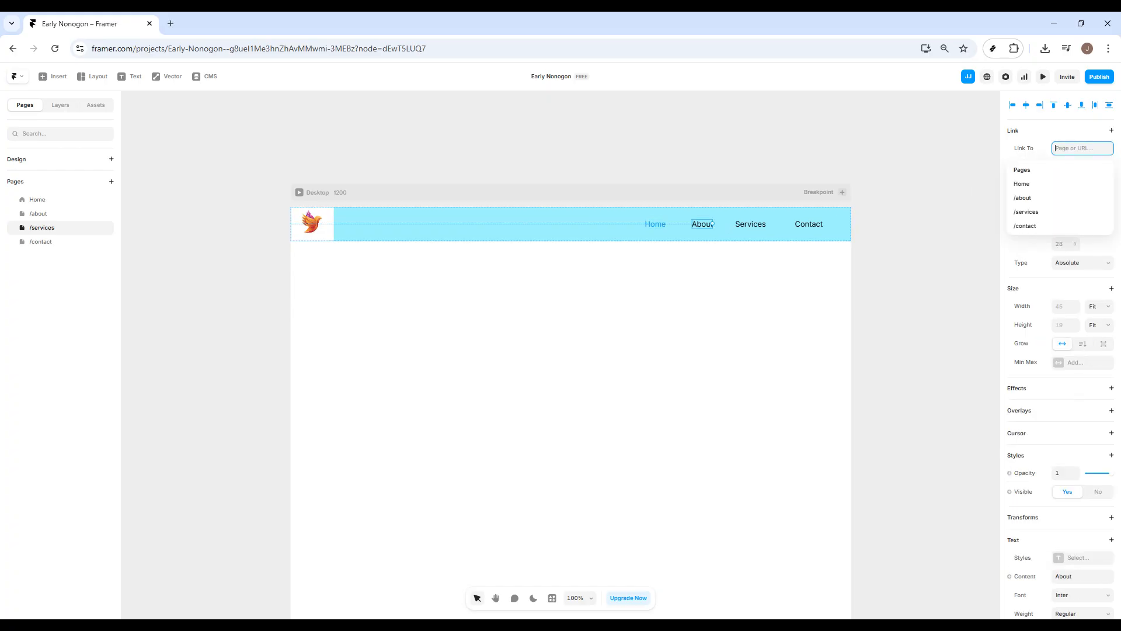
text(about)
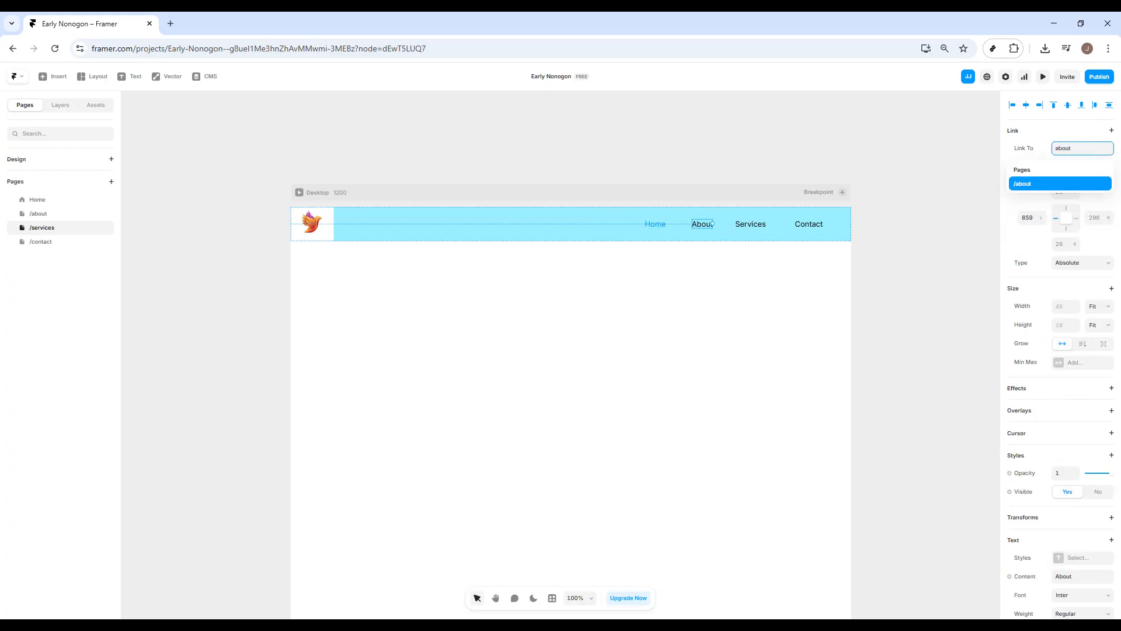
key(Return)
Step: Link the Services text to the /services page
click(750, 224)
click(1082, 148)
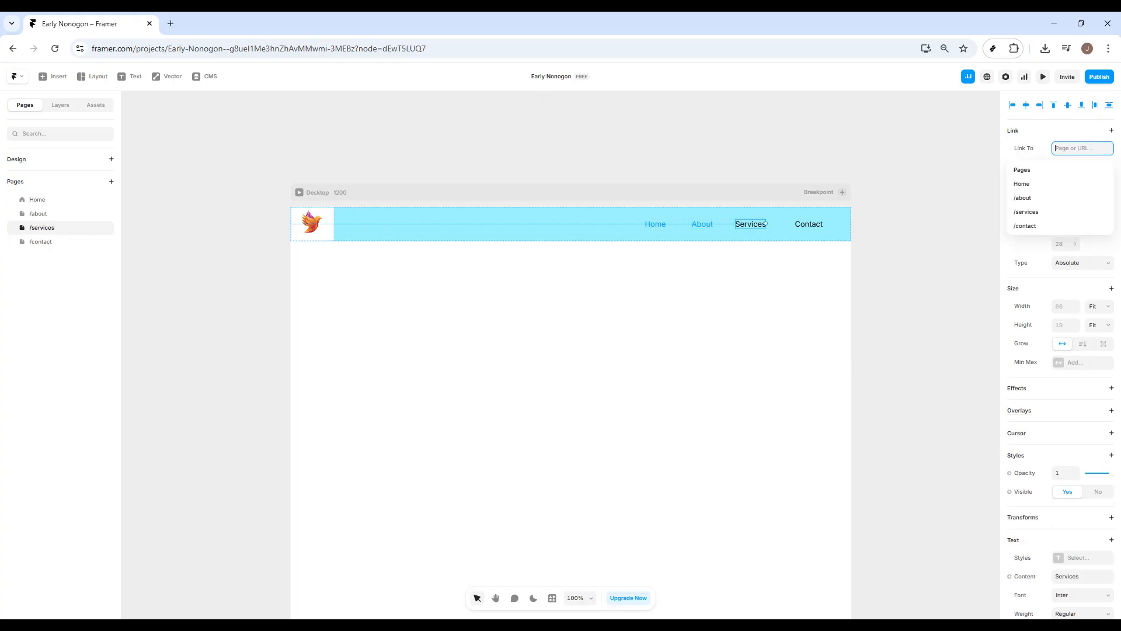
text(ser)
click(1045, 181)
Step: Link the Contact text to the /contact page
click(815, 228)
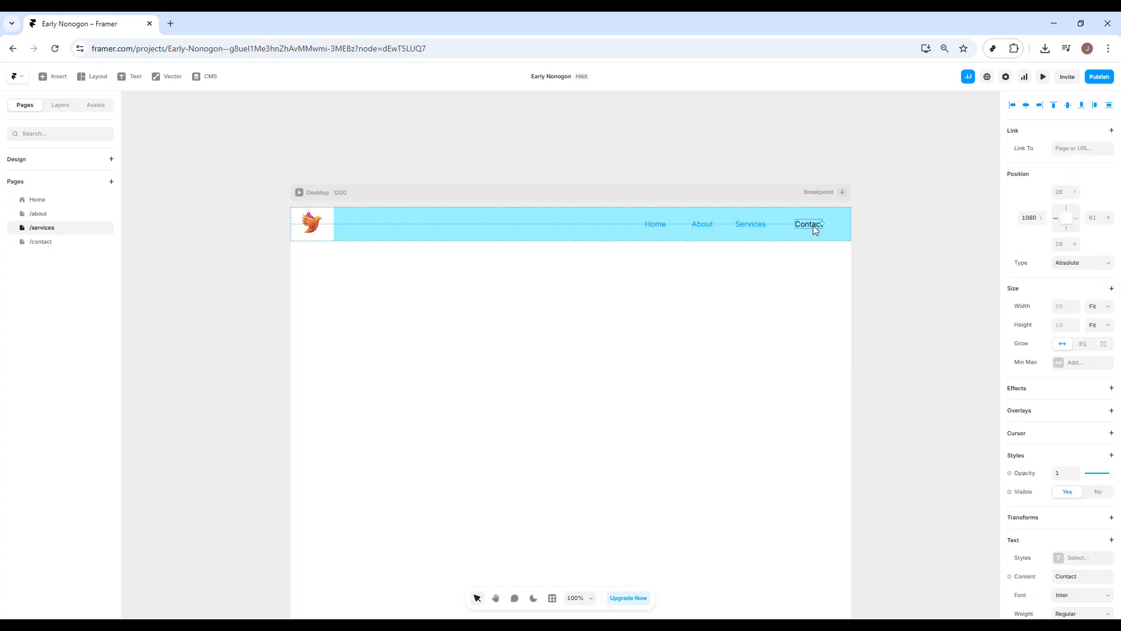
click(1082, 148)
text(contact)
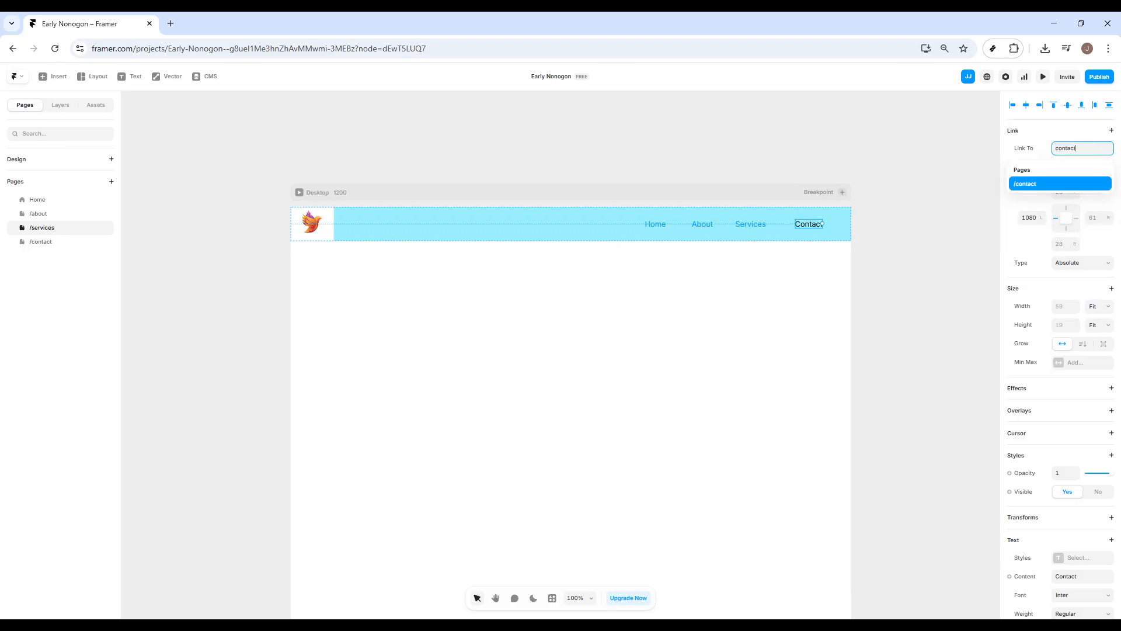
key(Return)
Step: Preview the services page, try the Home link, and reopen the preview from the editor to check the navigation links
click(1044, 78)
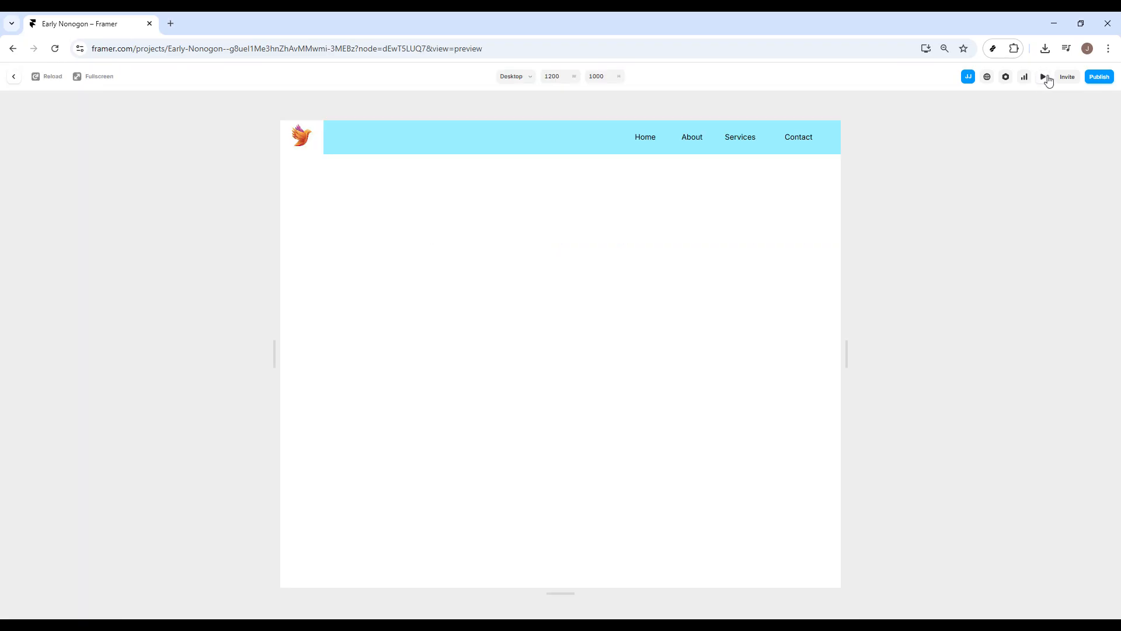
click(645, 141)
click(12, 79)
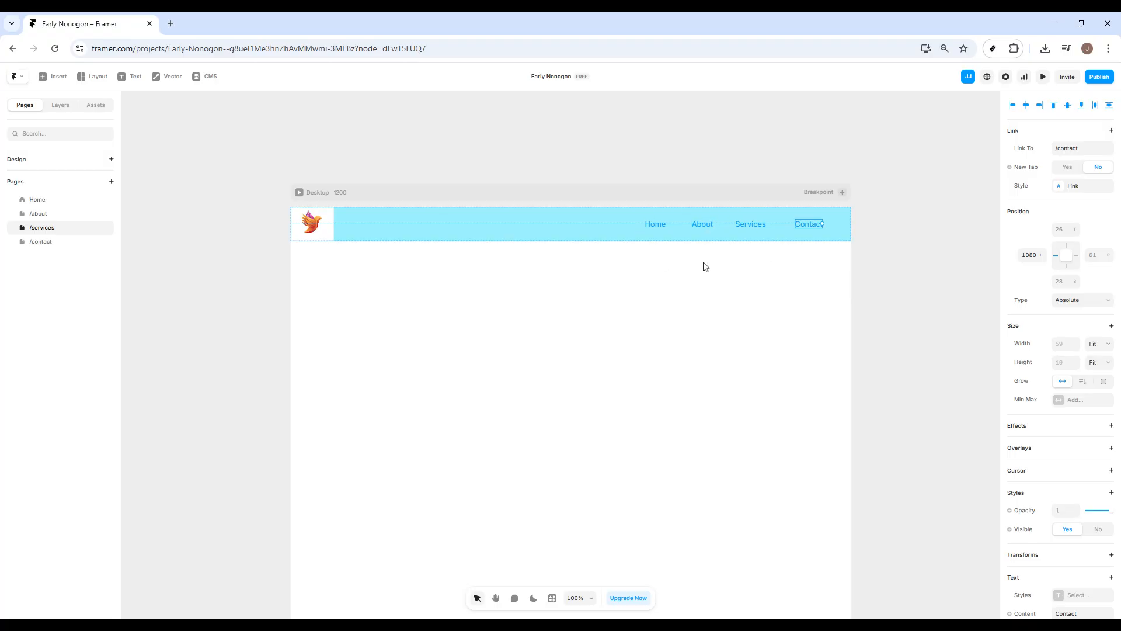
click(1043, 76)
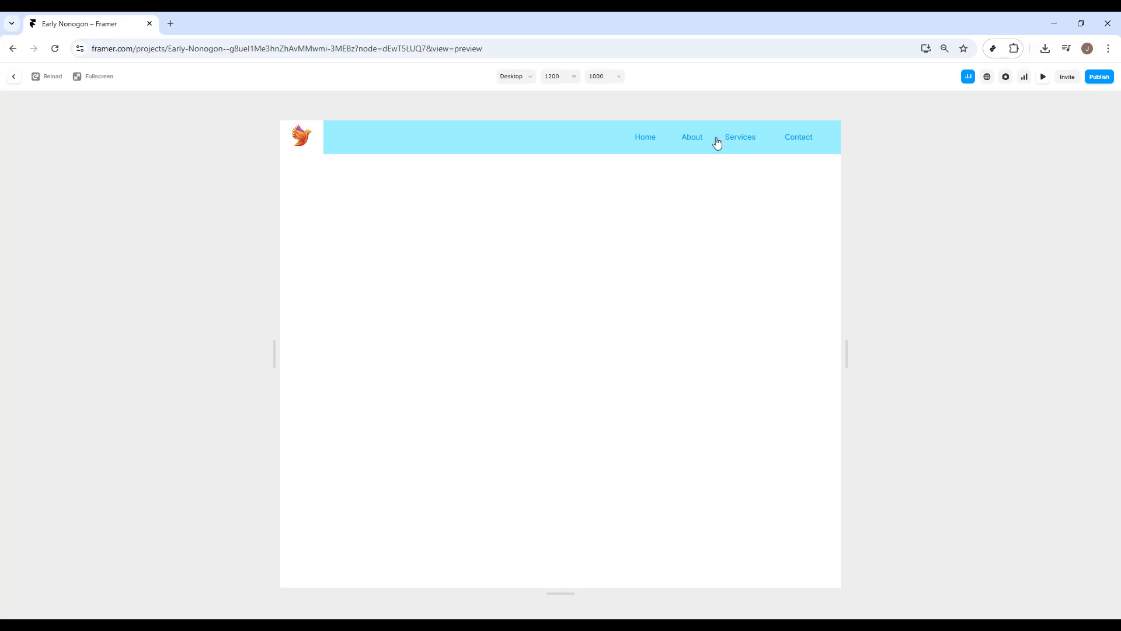
Step: Leave the preview and set the Contact text's color to black (000000)
click(11, 82)
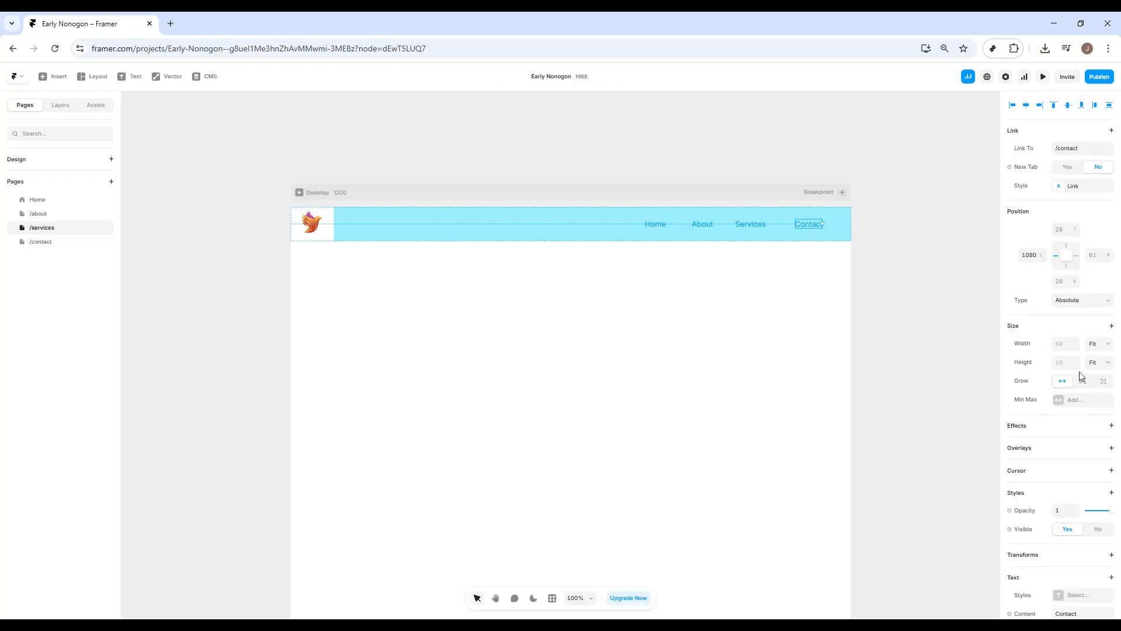
scroll(1088, 412, down, 5)
click(1073, 401)
click(910, 444)
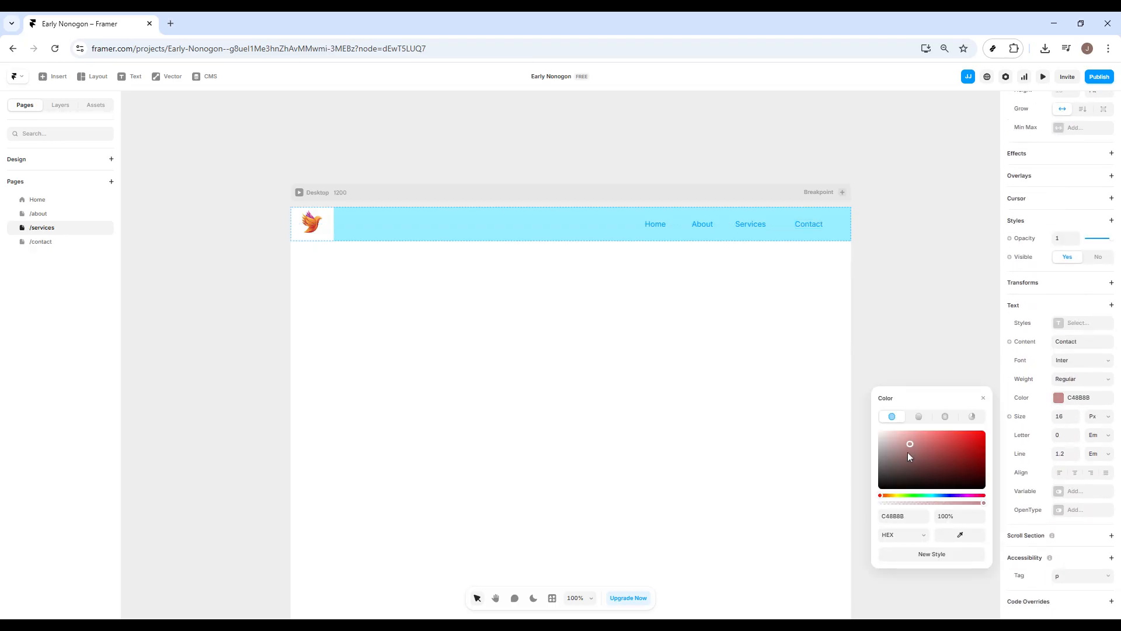
drag(907, 453, 873, 489)
Step: Try to change the Home text's color in the header bar to a dark shade
click(655, 225)
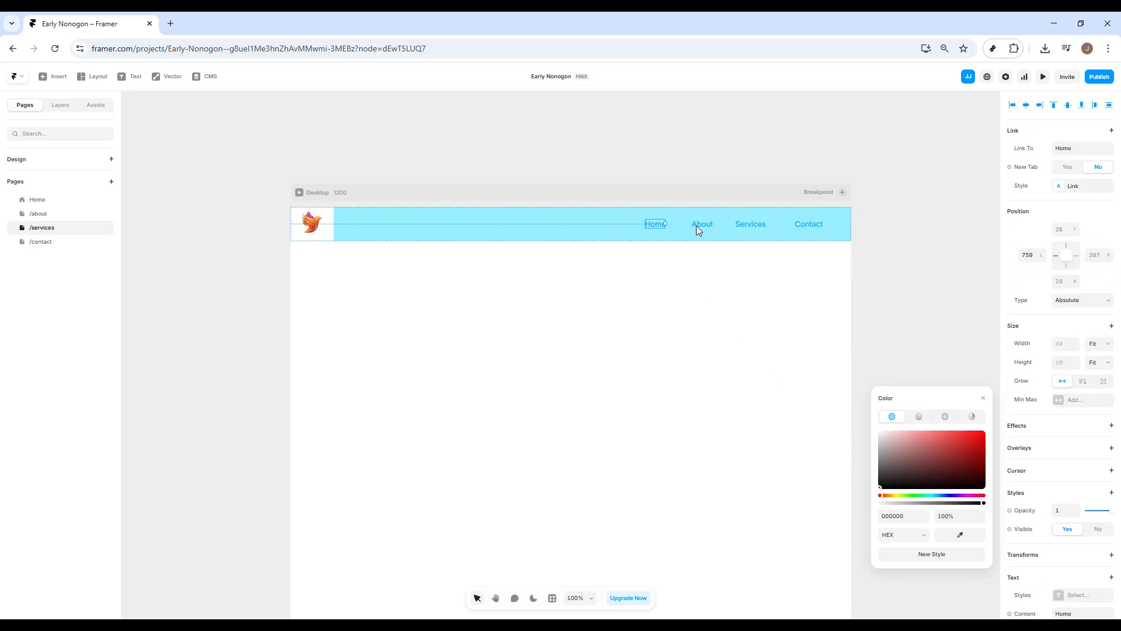
scroll(1076, 375, down, 3)
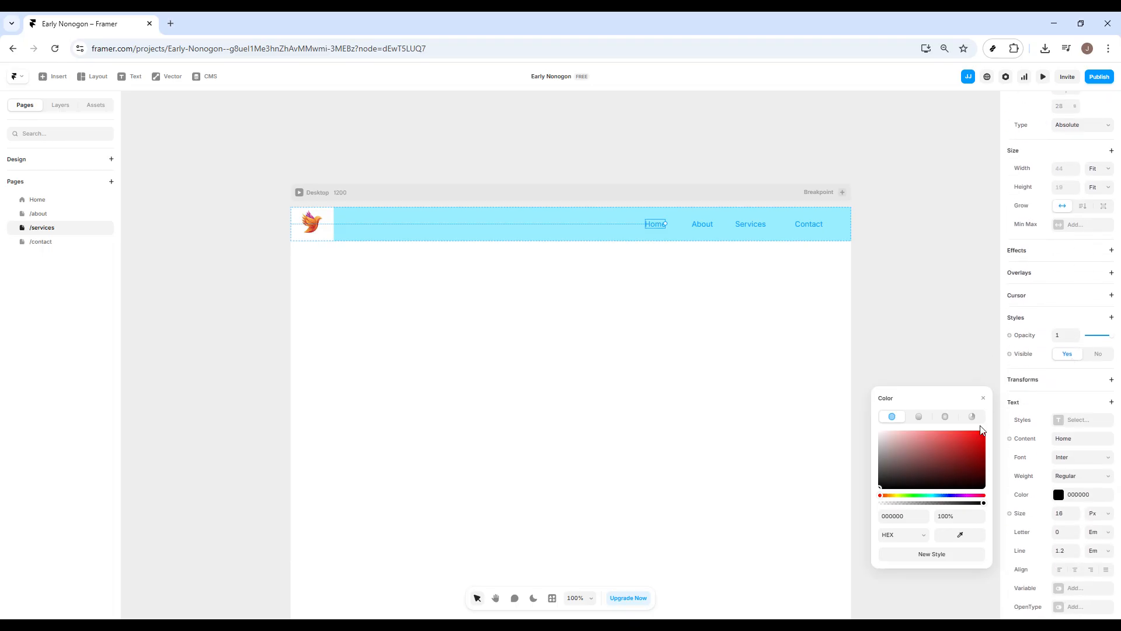
drag(917, 458, 879, 474)
Step: Change the header bar's fill color to near-black
click(456, 226)
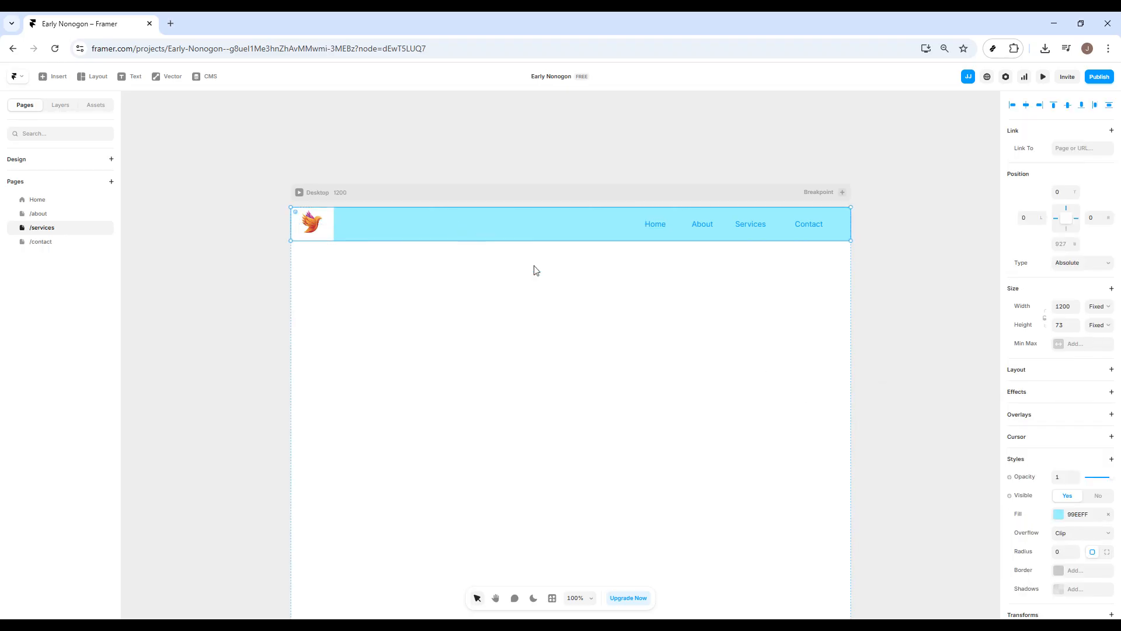
click(1059, 514)
click(956, 515)
drag(956, 515, 943, 530)
click(972, 327)
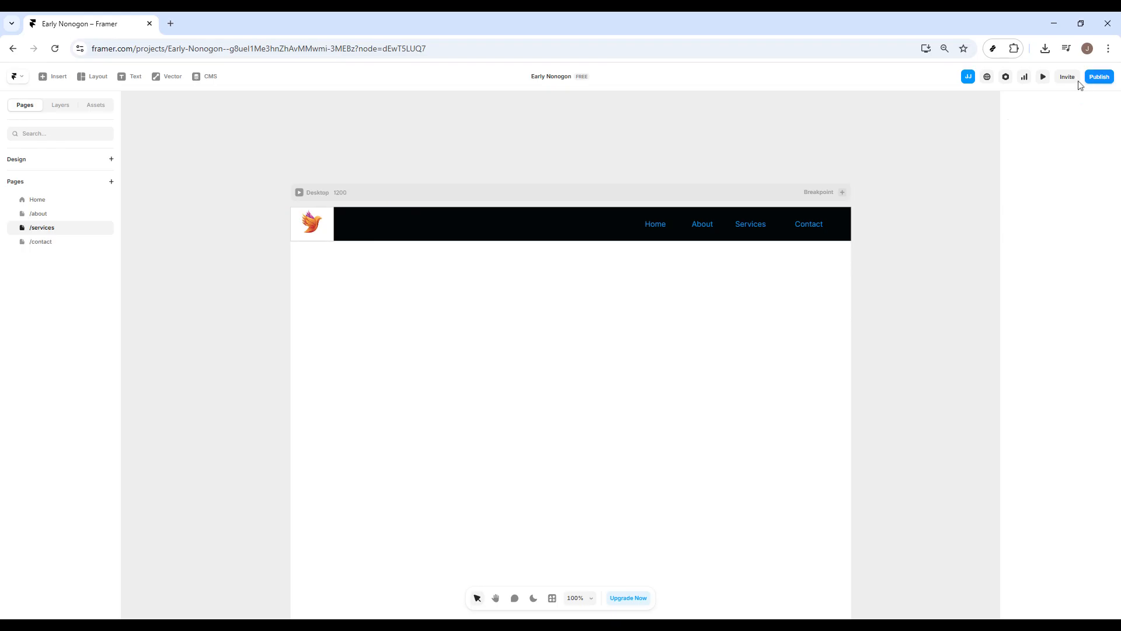
Step: Preview the services page with its dark header bar and publish the updated website
click(1043, 78)
click(1107, 77)
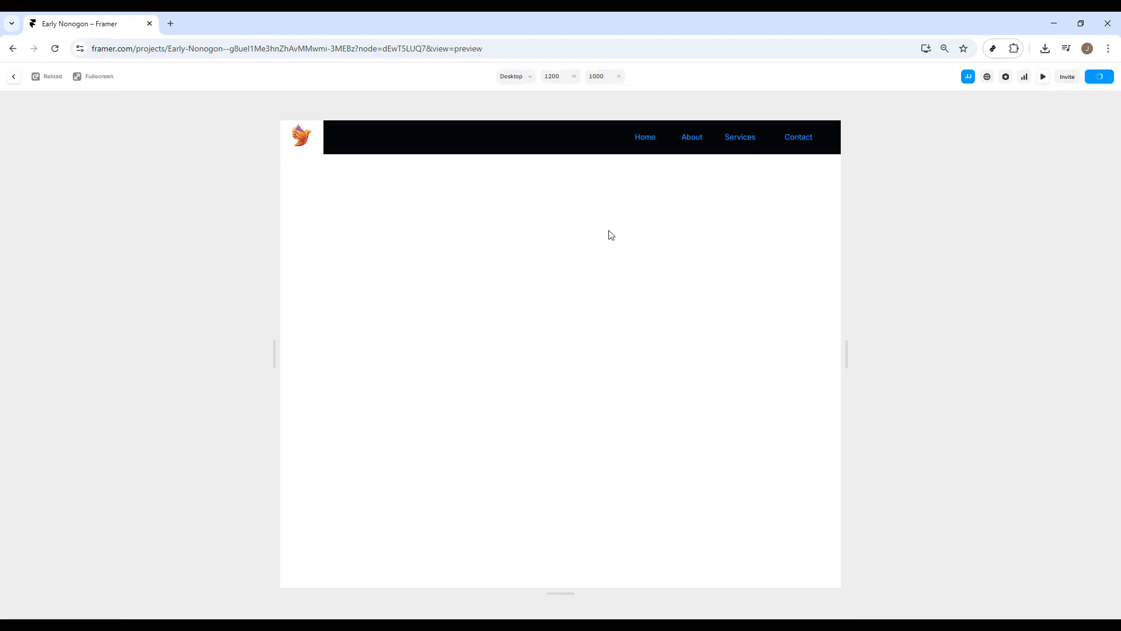
click(995, 178)
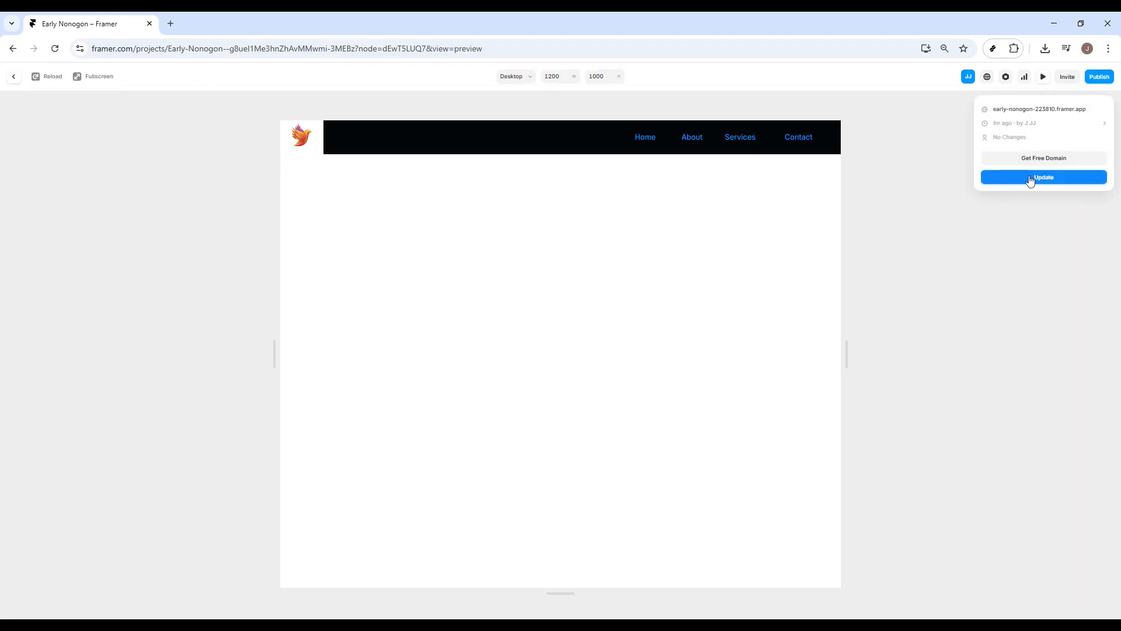
click(13, 77)
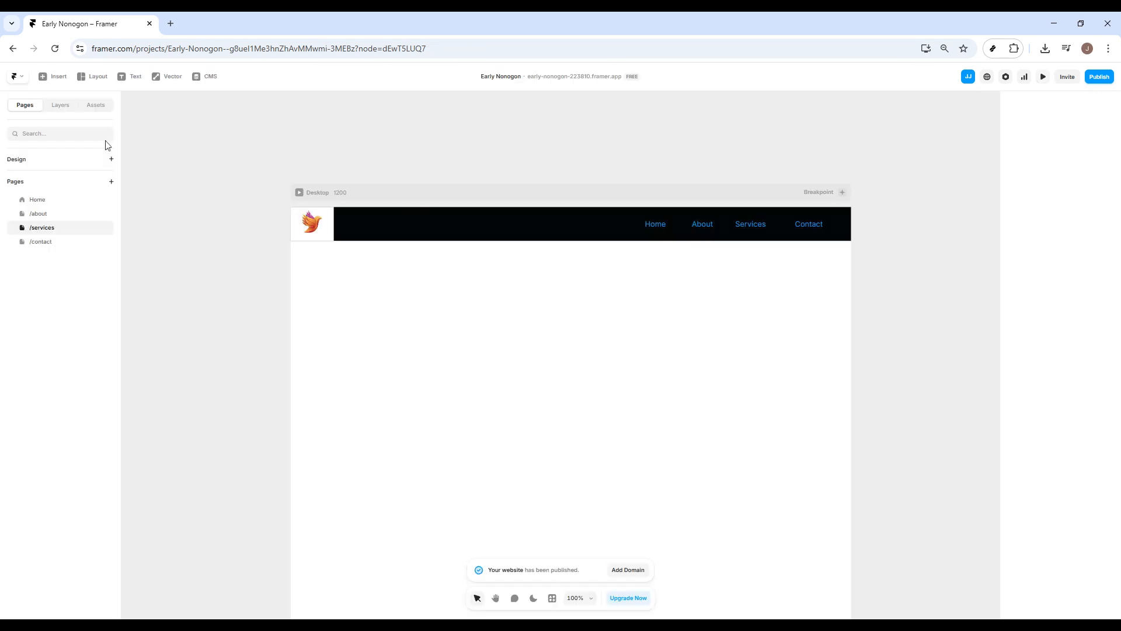